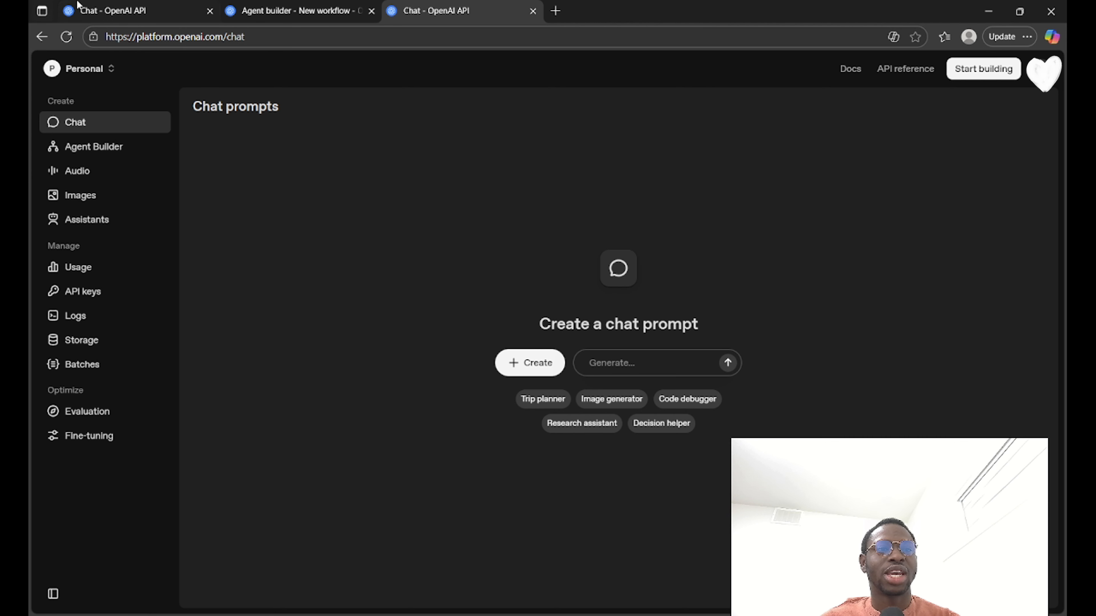
Step: Go to Agent Builder on the OpenAI platform and open the existing workflow named New workflow
click(245, 10)
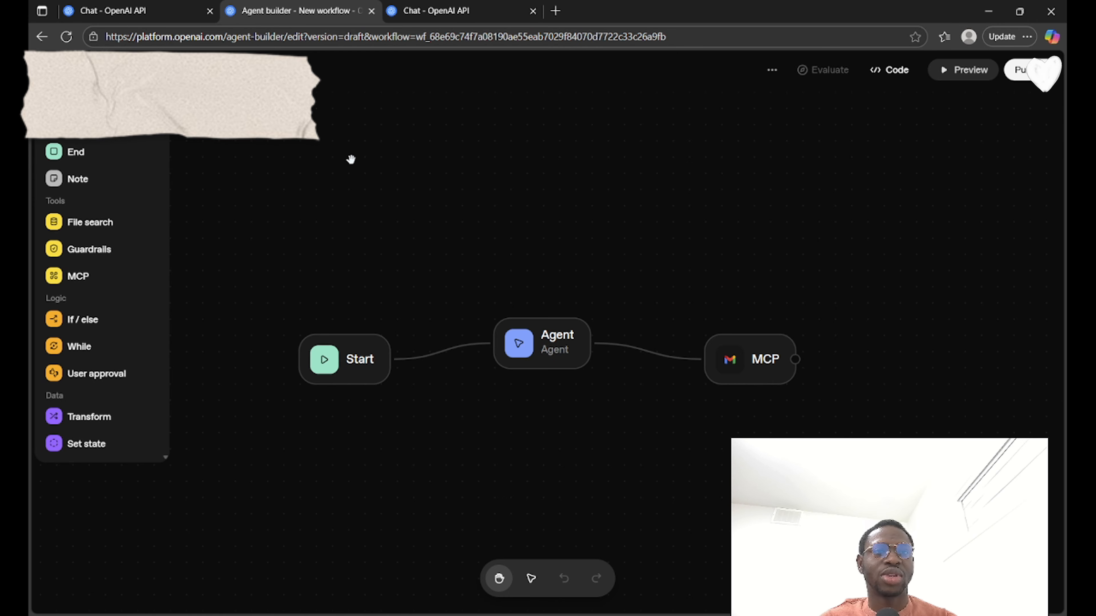
click(173, 11)
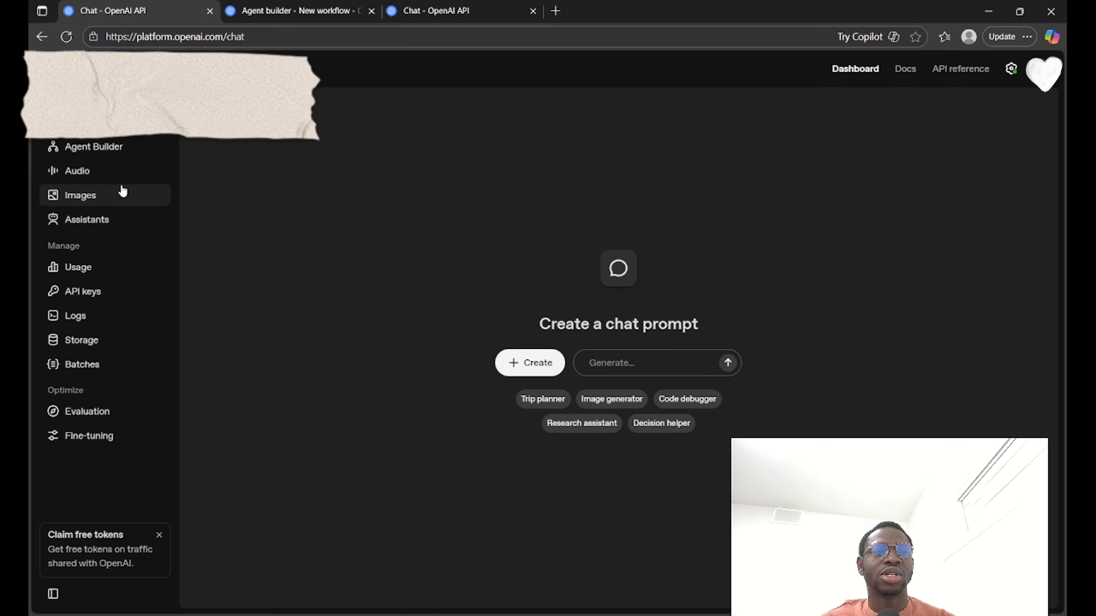
click(133, 147)
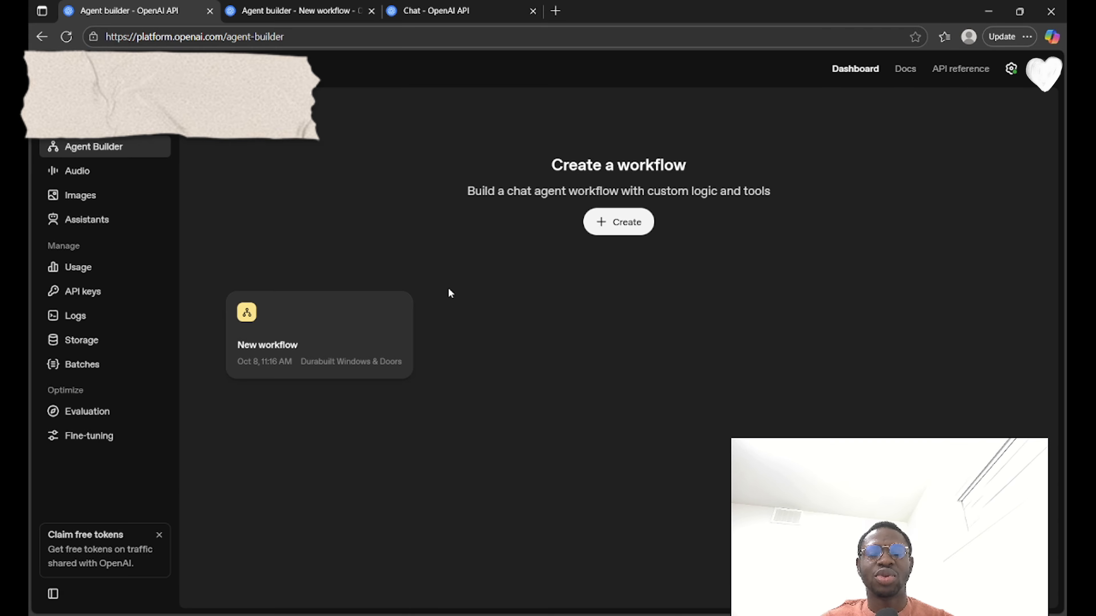
click(369, 325)
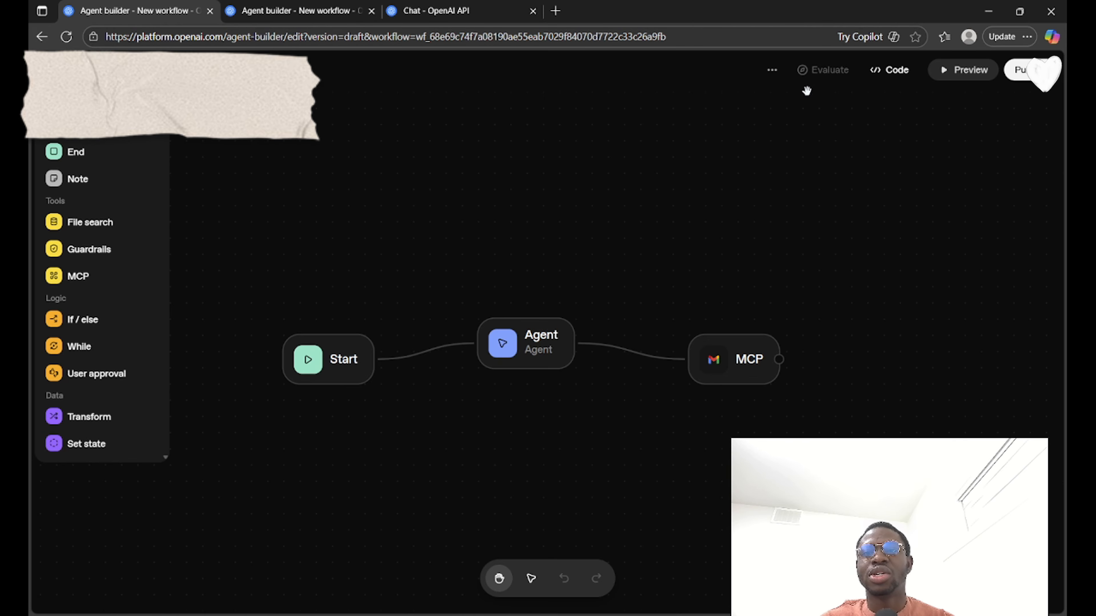
Step: Delete the workflow named New workflow, acknowledging that it is permanently removed
click(773, 81)
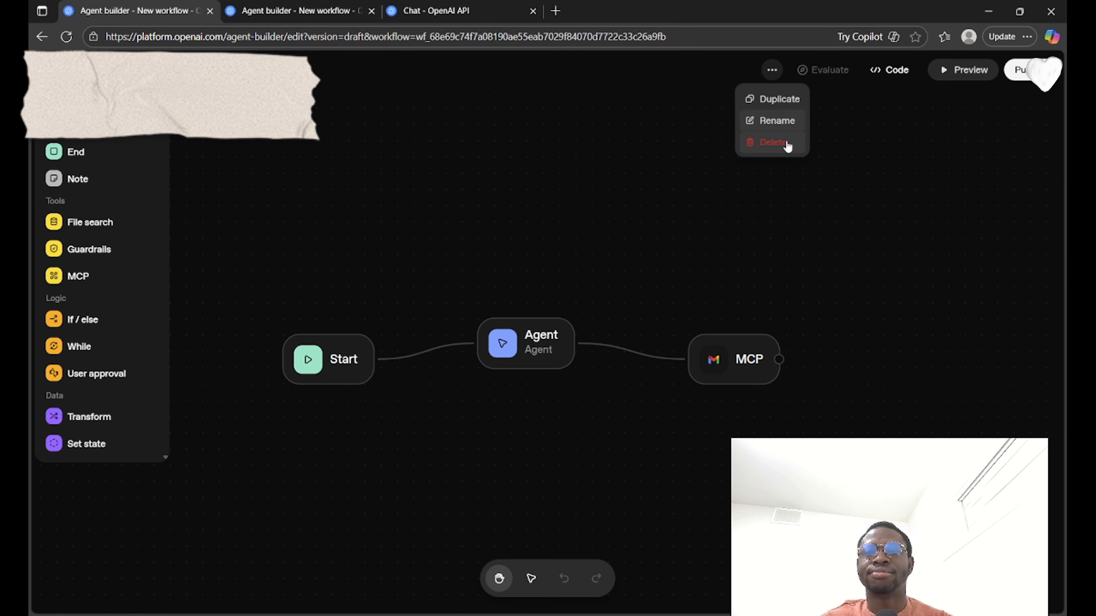
click(781, 148)
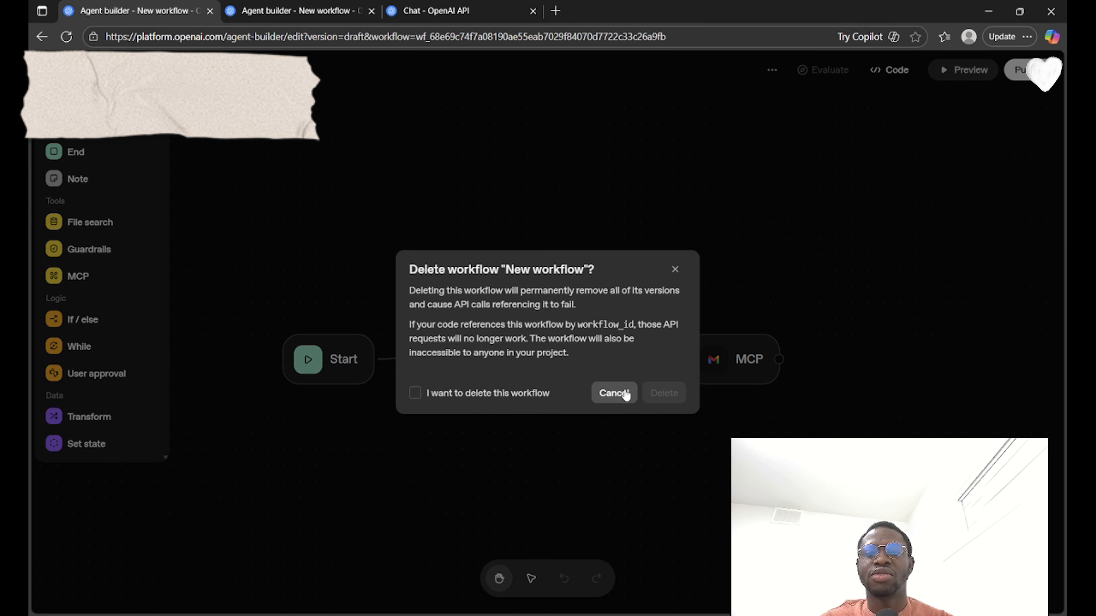
click(547, 395)
click(676, 395)
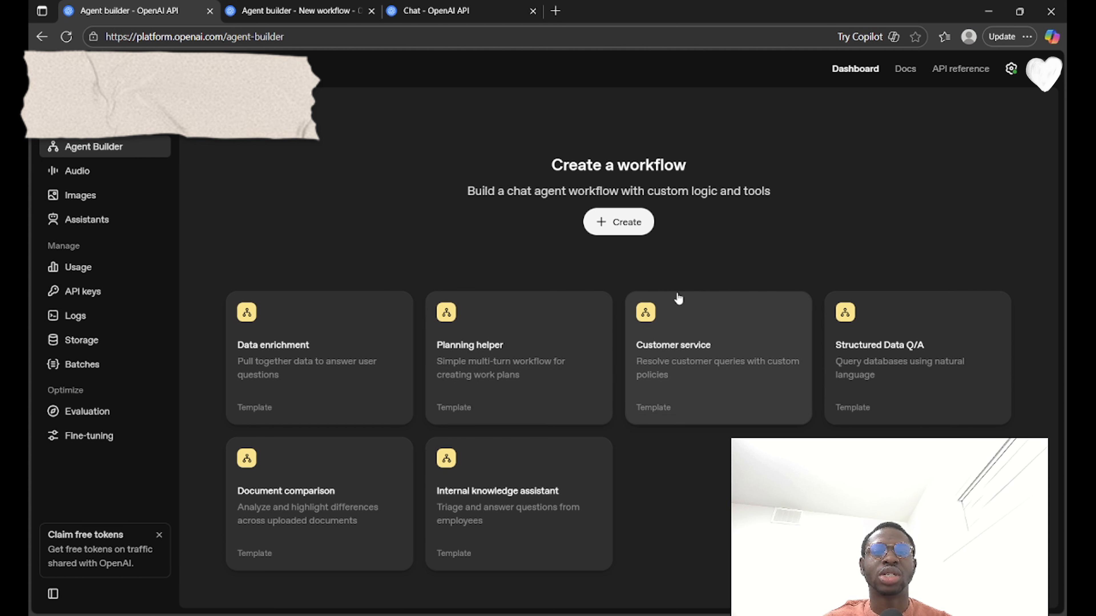
Step: Create a workflow from the Data enrichment template, then open and close its test preview
click(396, 364)
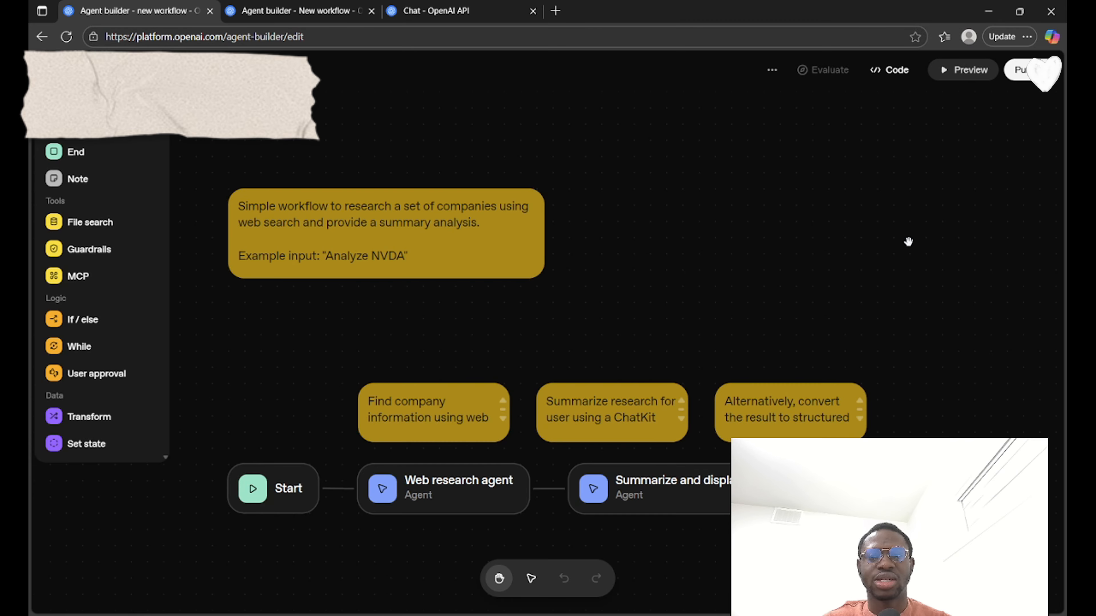
click(970, 72)
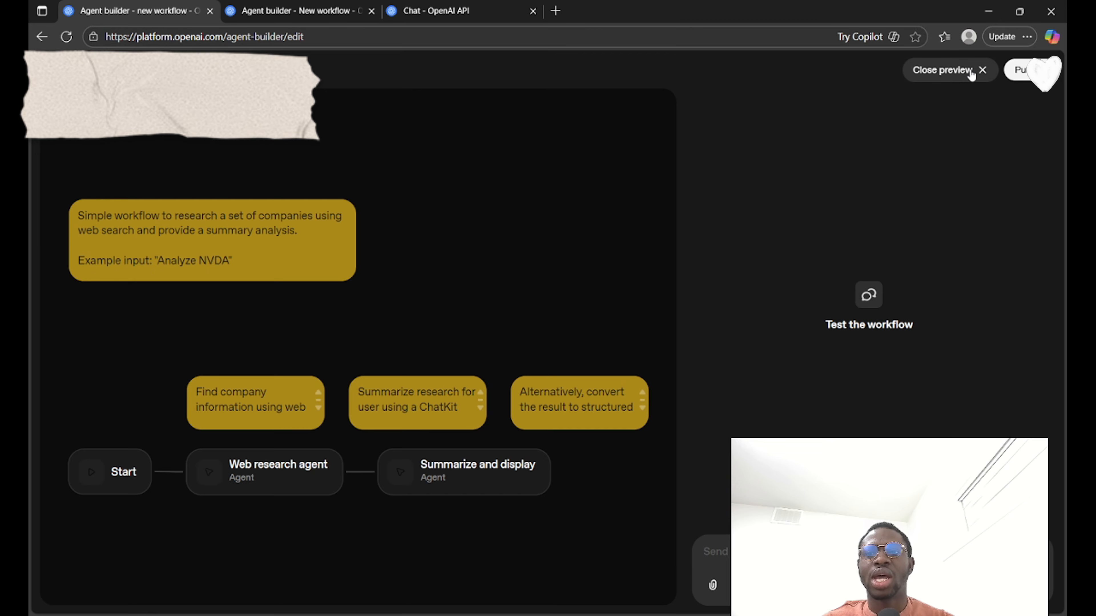
click(956, 72)
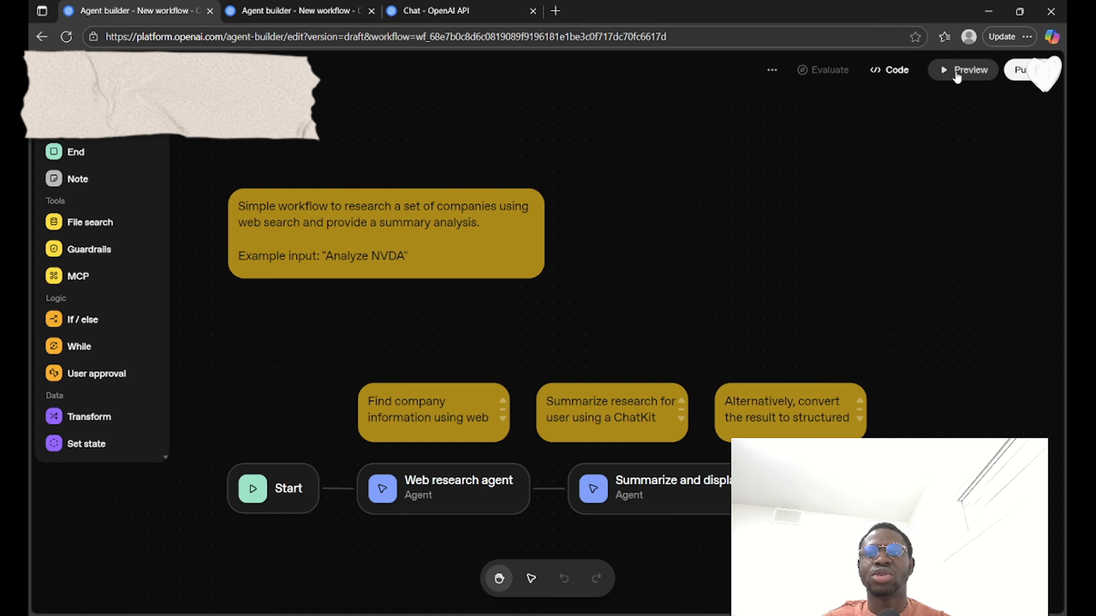
Step: View the template workflow's Agents SDK code and its ChatKit embedding details
click(890, 70)
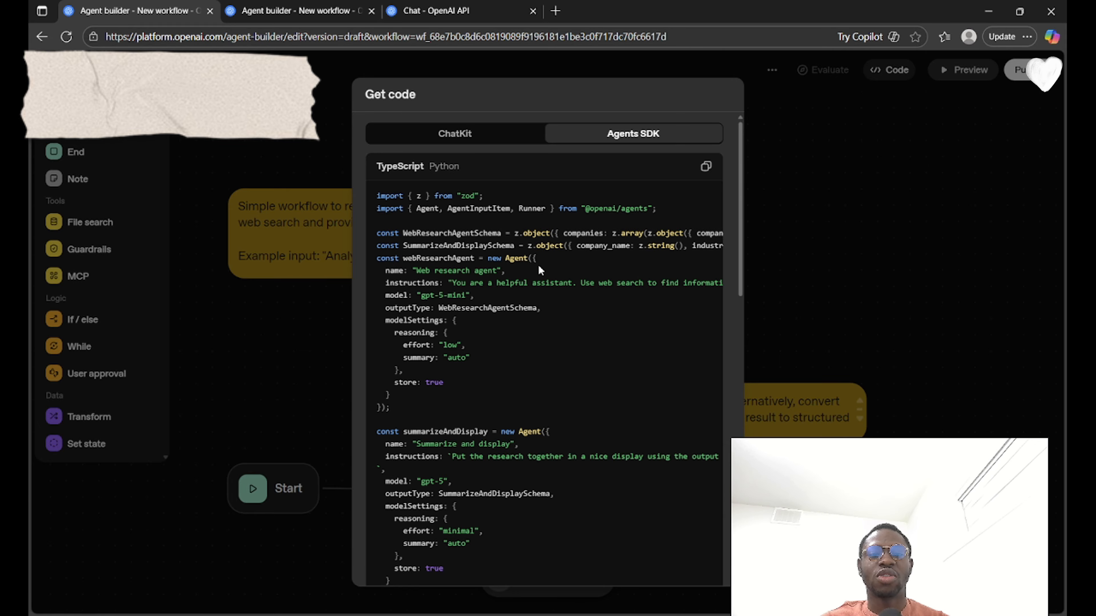
click(496, 137)
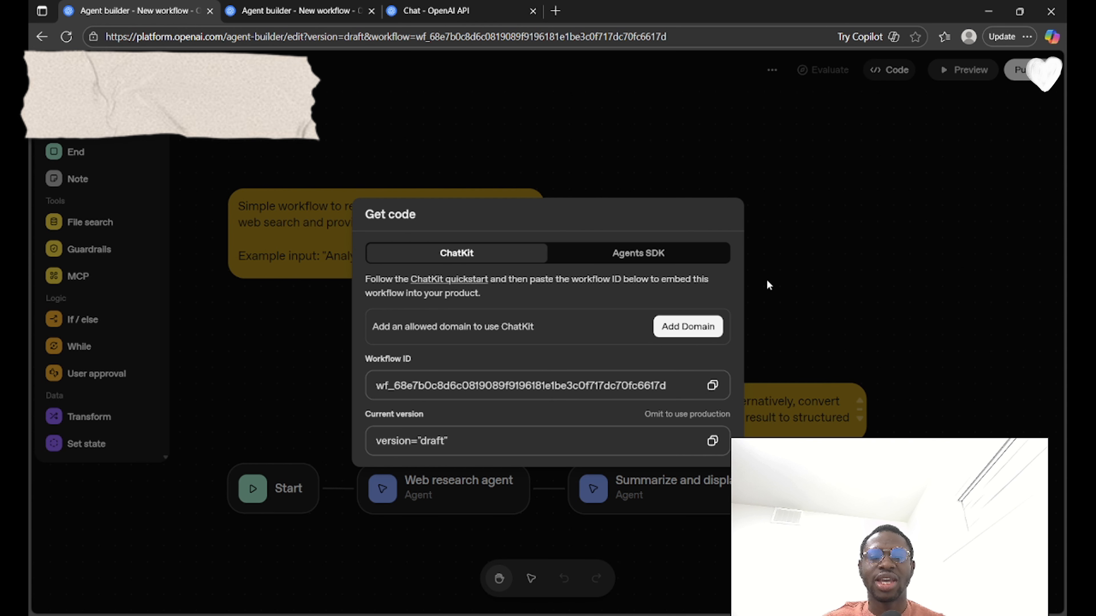
click(870, 264)
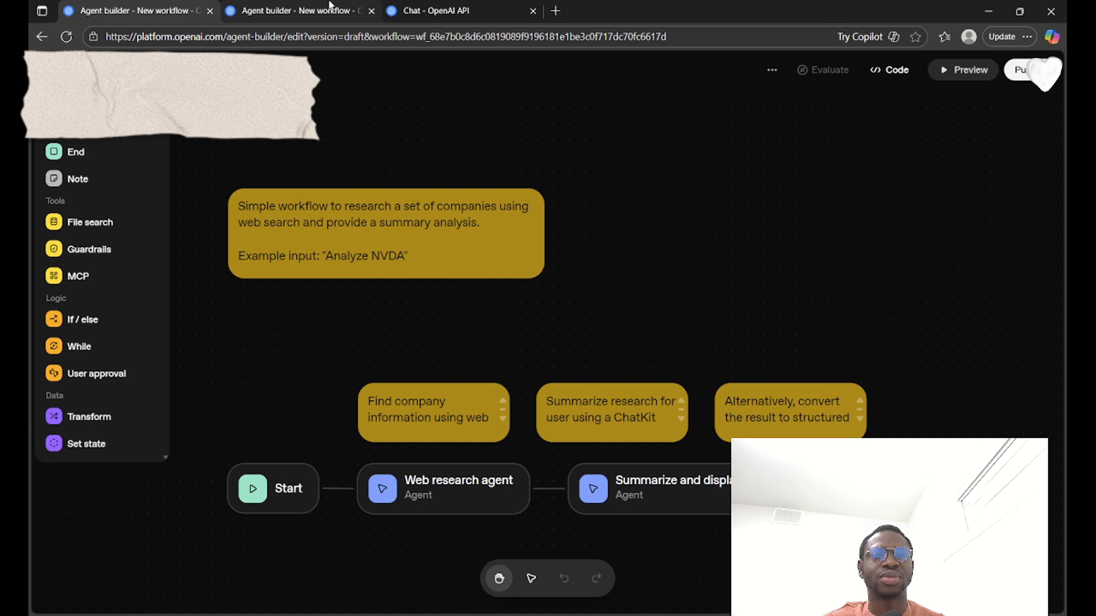
Step: Switch to the workflow containing the Gmail MCP node and inspect the settings of its Start and Agent nodes
click(291, 6)
click(349, 361)
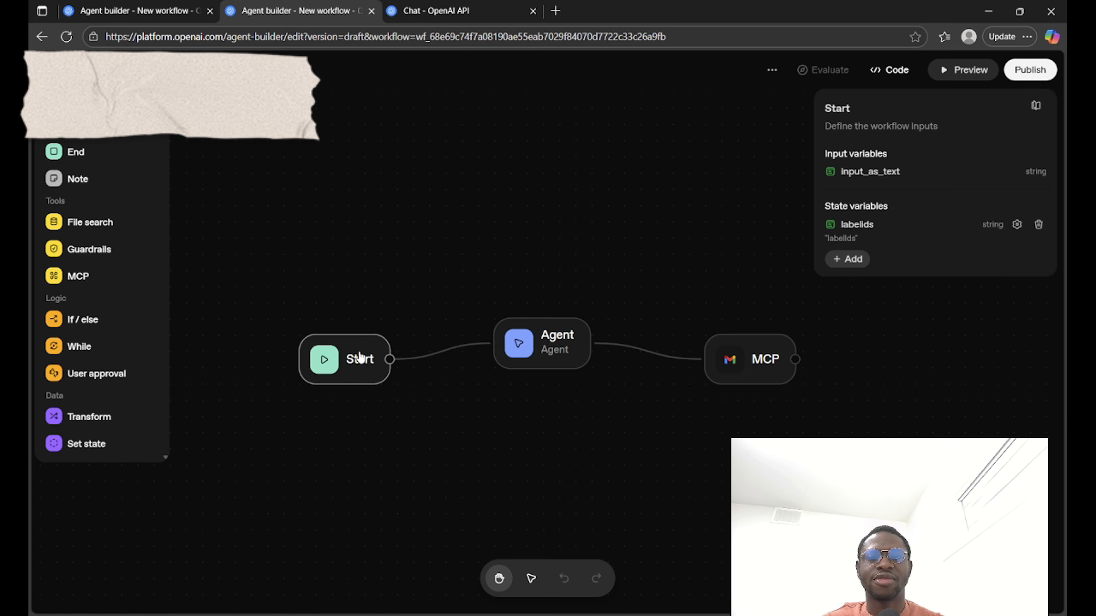
click(528, 360)
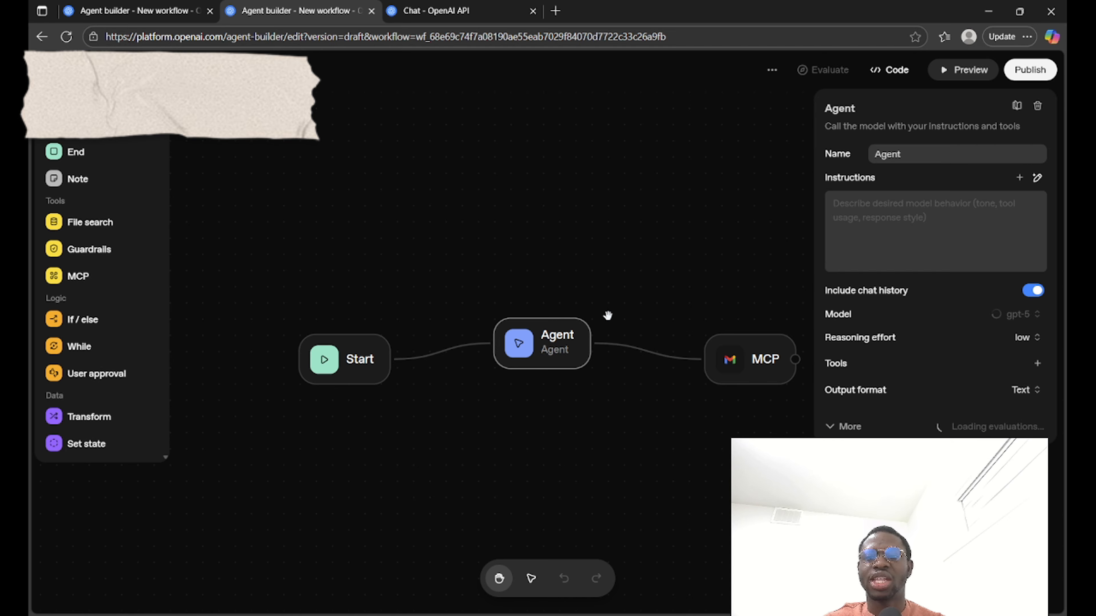
click(713, 263)
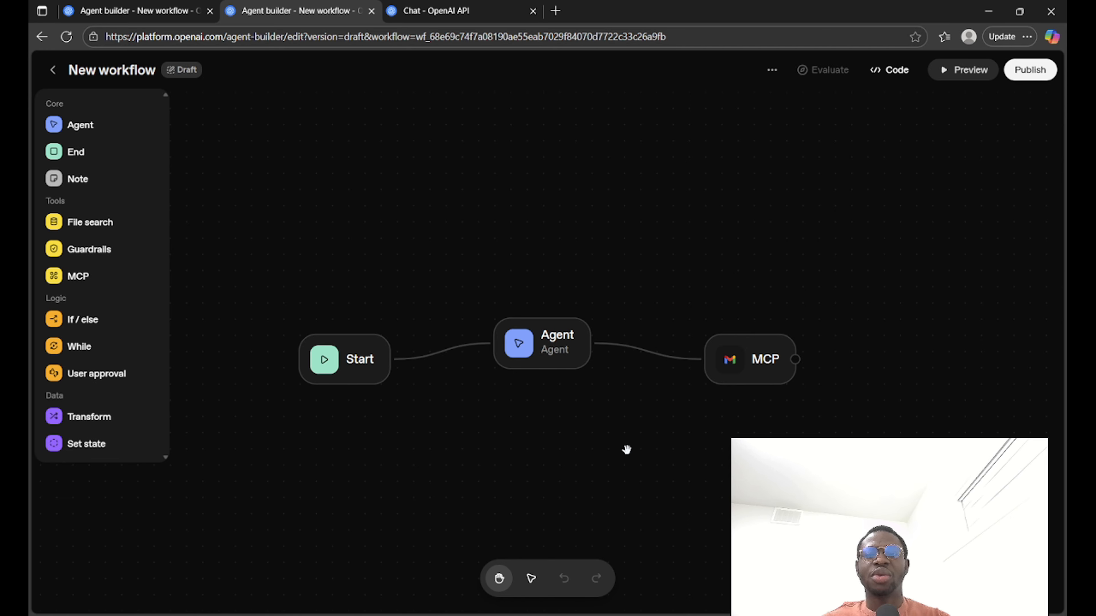
Step: Add an MCP node connected after the Gmail MCP node and view its Gmail connection form
click(795, 359)
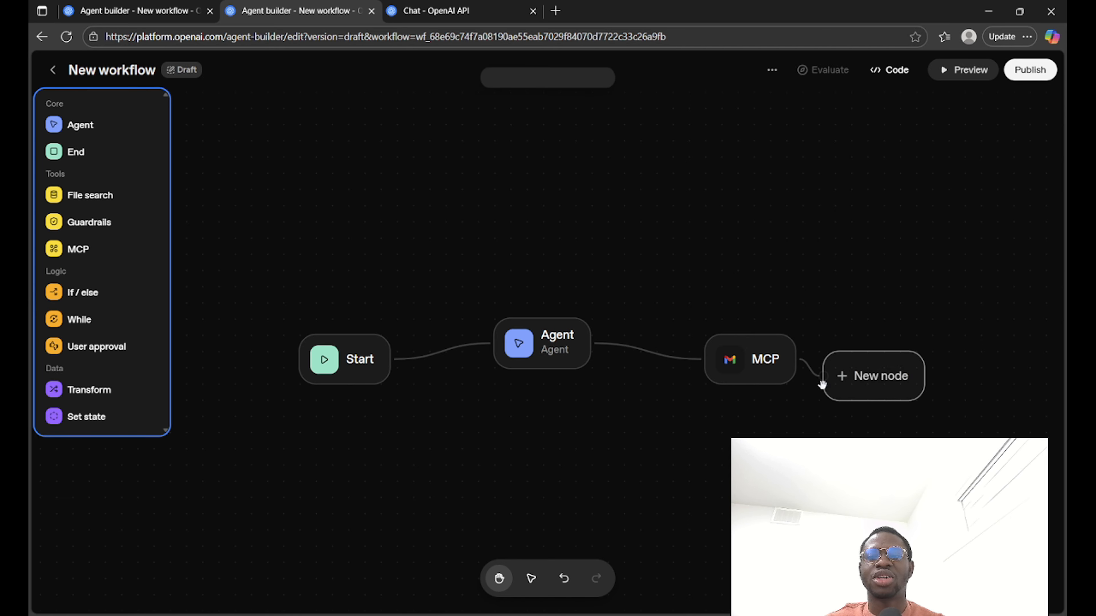
click(85, 250)
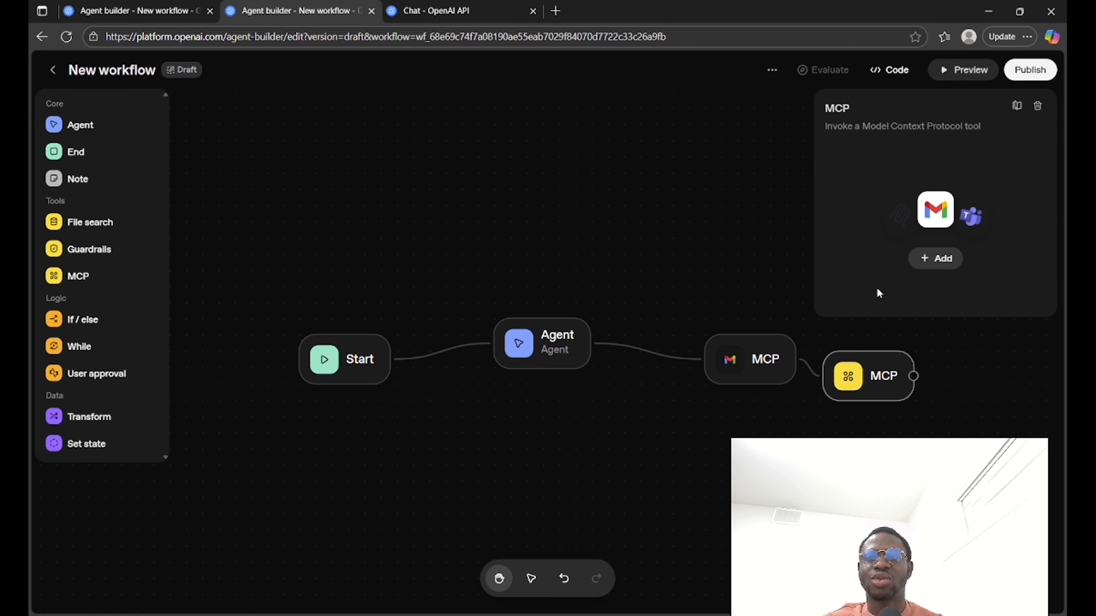
click(917, 261)
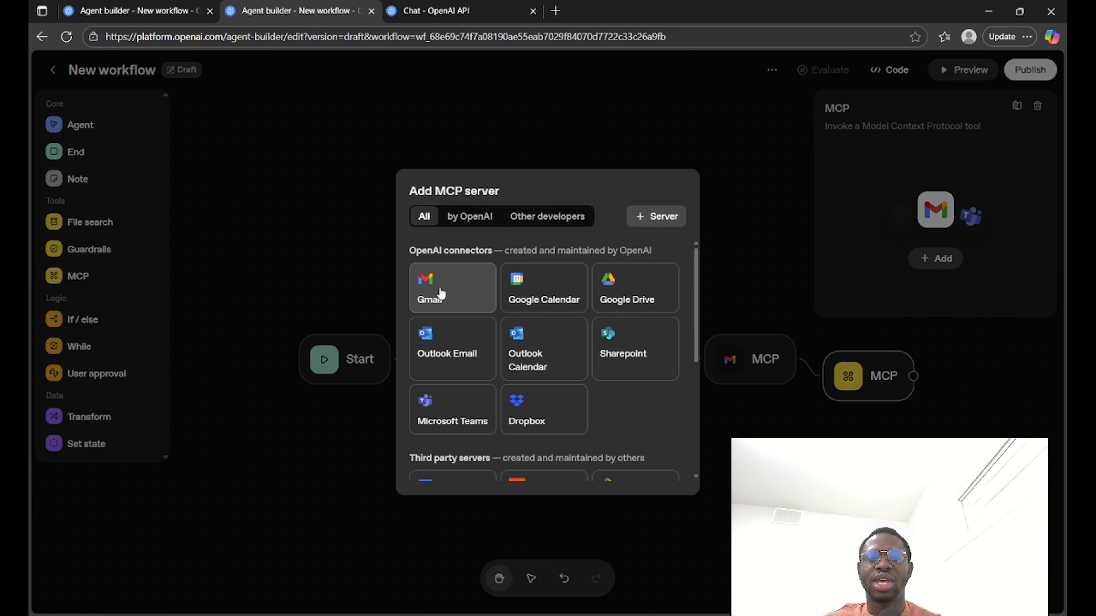
click(442, 294)
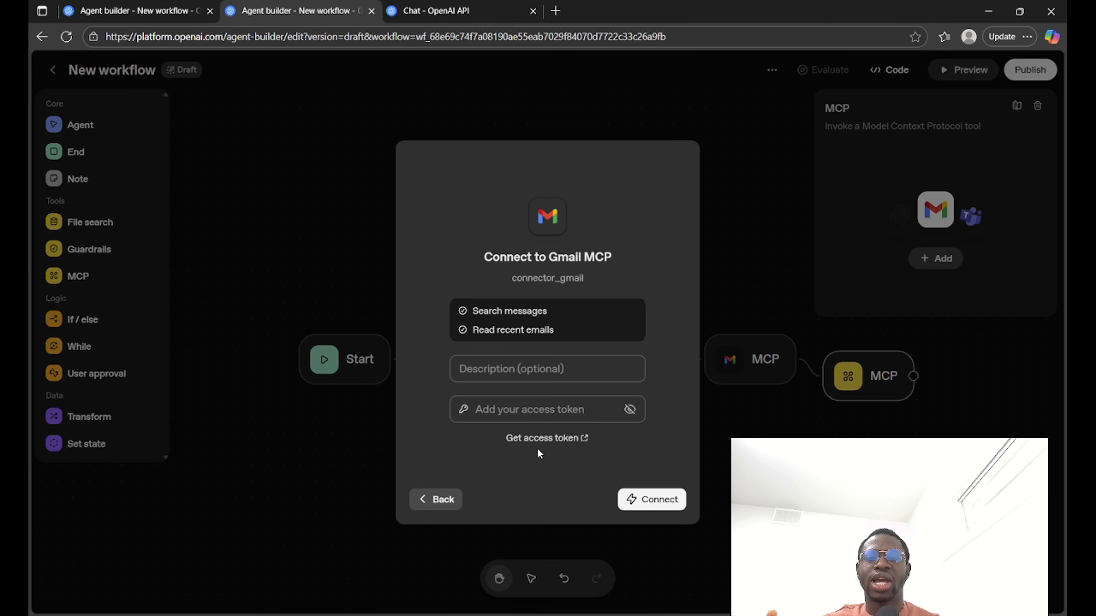
click(290, 193)
Step: Examine the available MCP connectors and the form for connecting a custom MCP server, without connecting anything
click(937, 260)
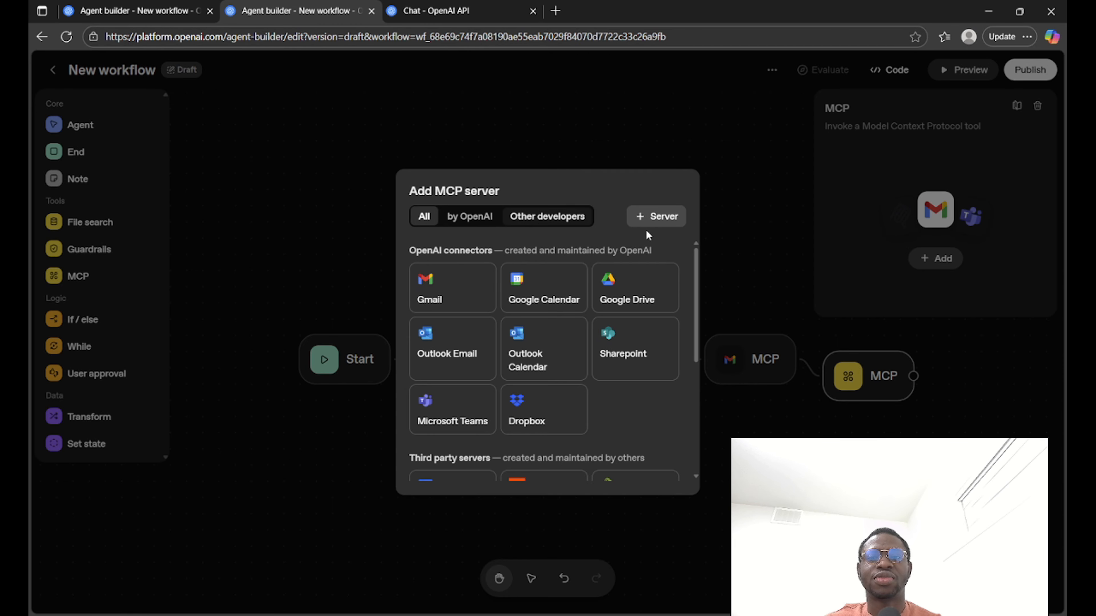
click(664, 219)
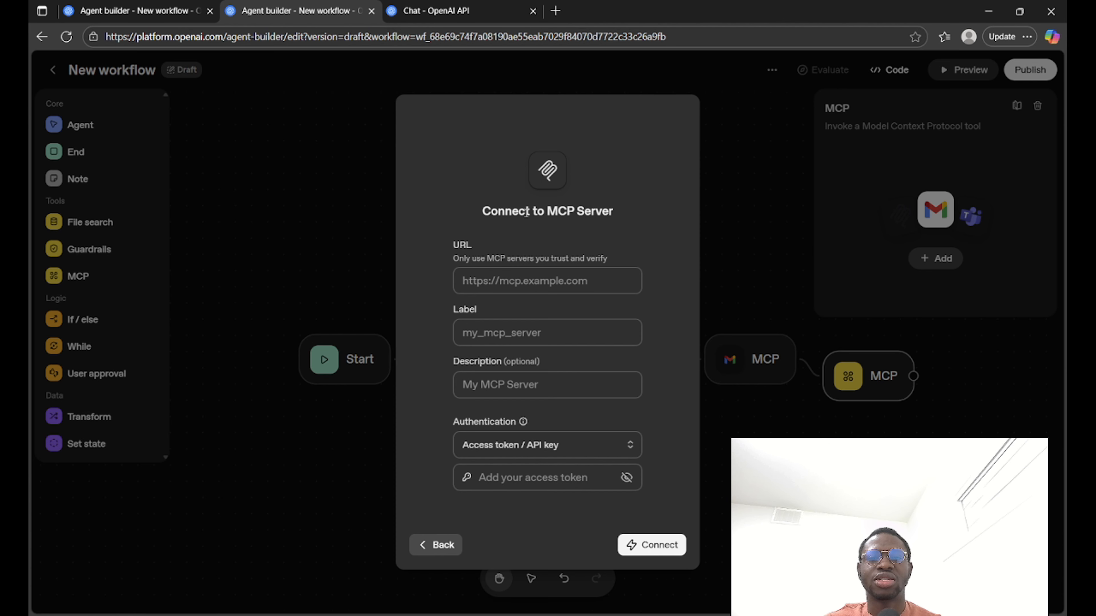
click(509, 277)
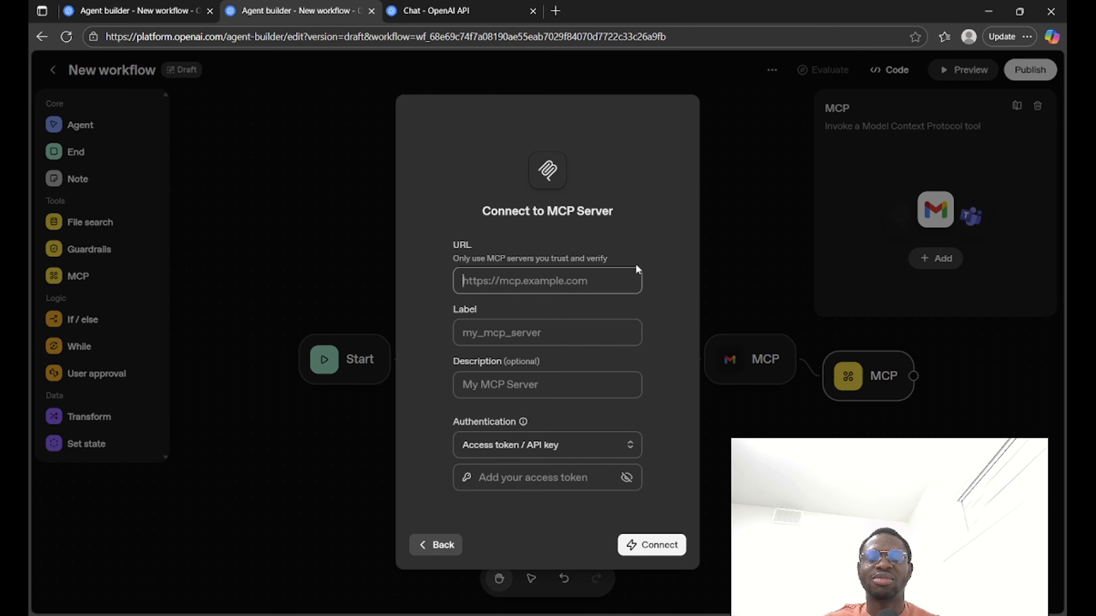
click(739, 191)
click(924, 259)
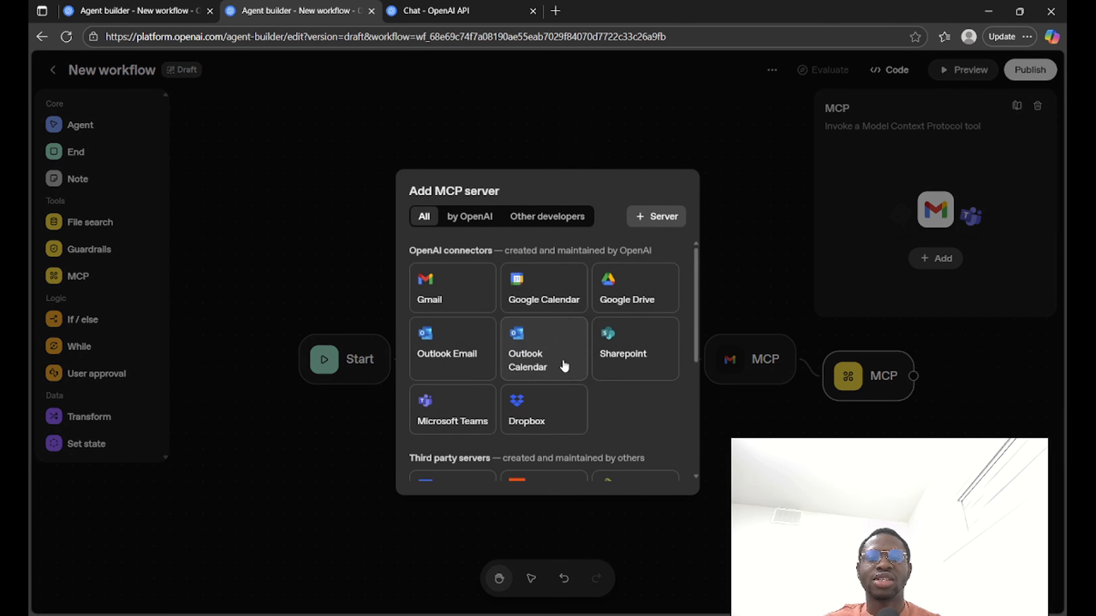
scroll(547, 369, down, 5)
scroll(510, 380, up, 5)
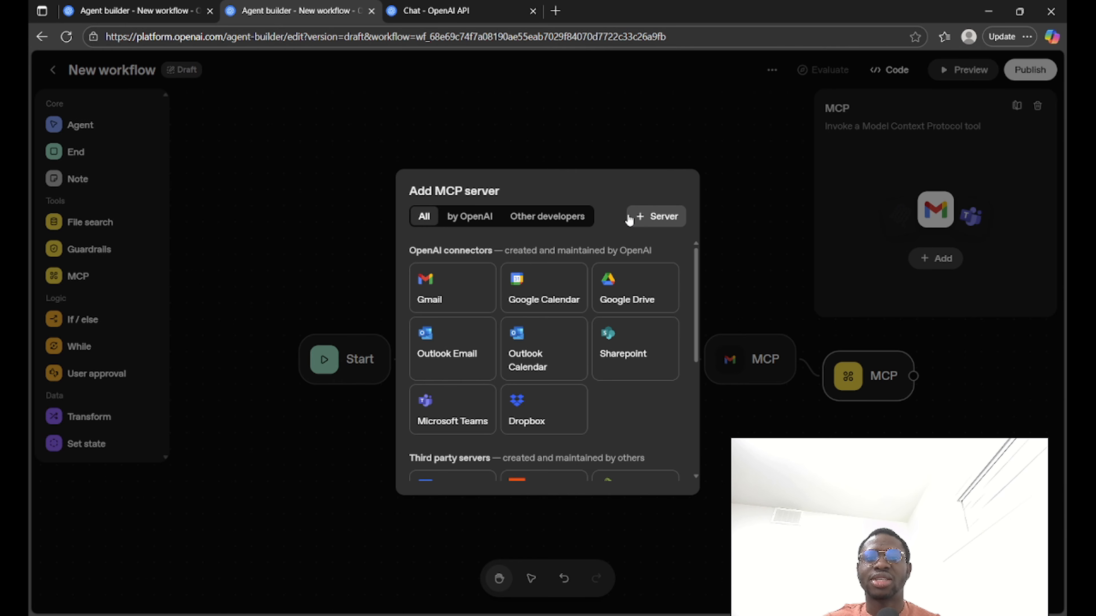
click(642, 216)
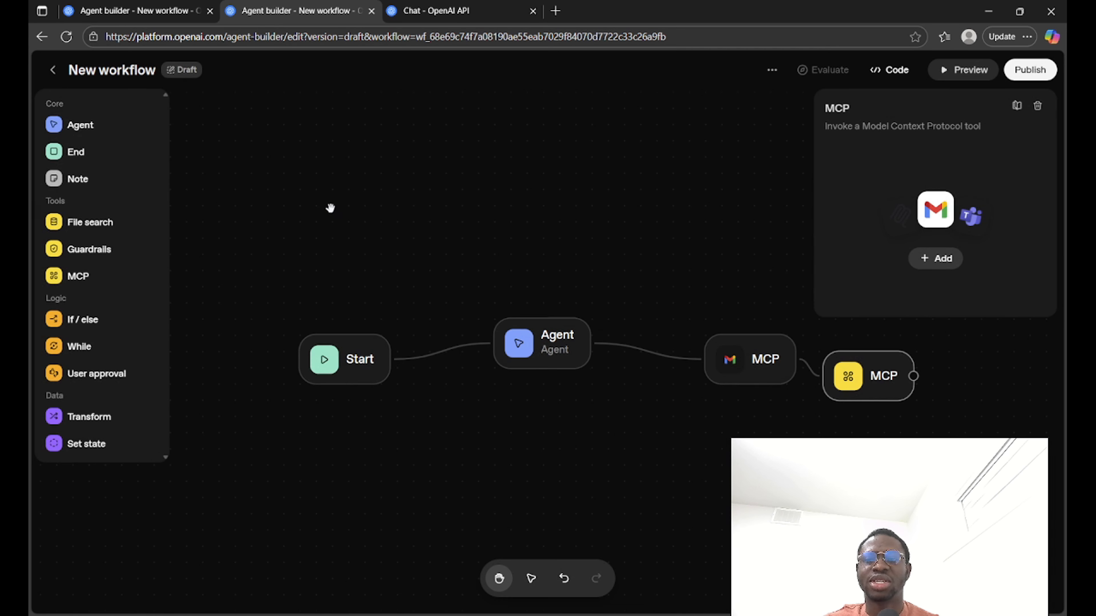
click(330, 205)
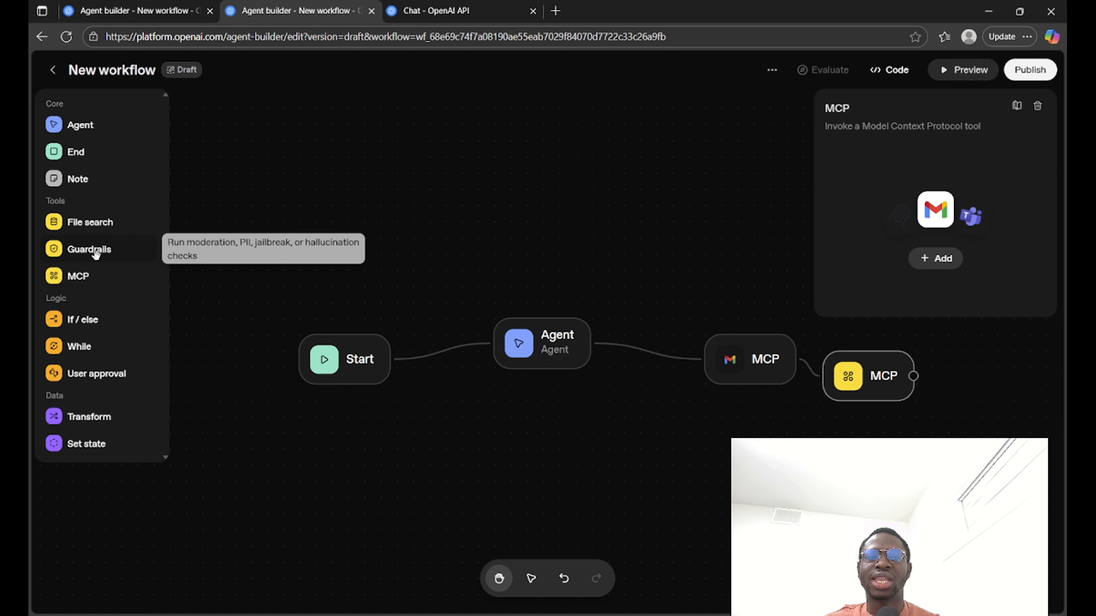
Step: Add a Guardrails node below and to the right of the new MCP node, connected to its output
drag(913, 376, 994, 489)
drag(734, 482, 468, 453)
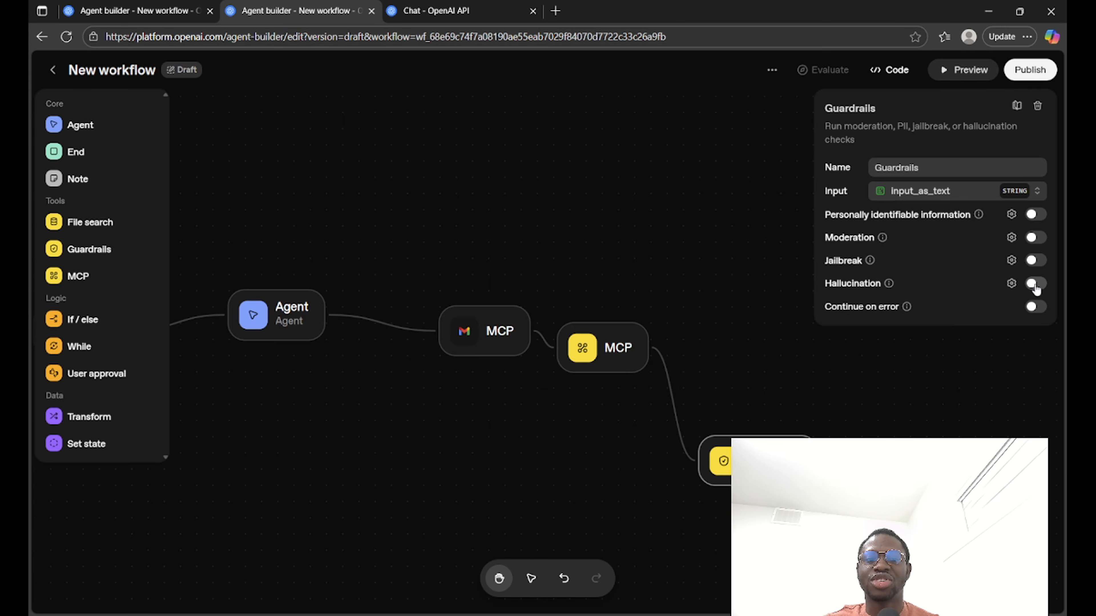
Step: Examine the Agent node's reasoning effort choices and browse its list of available models, keeping the current settings
click(306, 330)
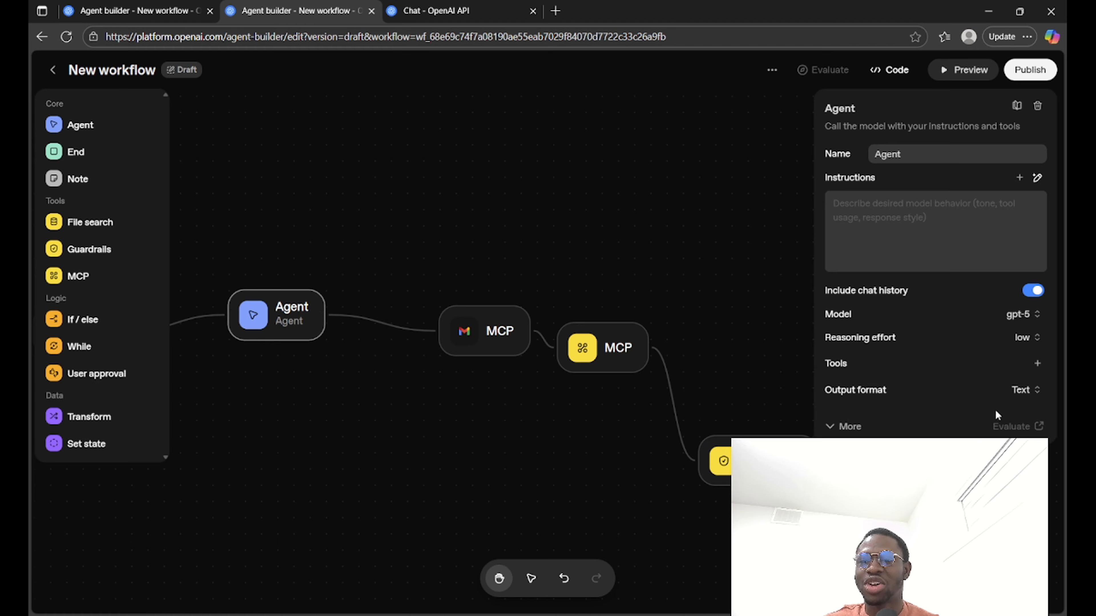
click(1037, 340)
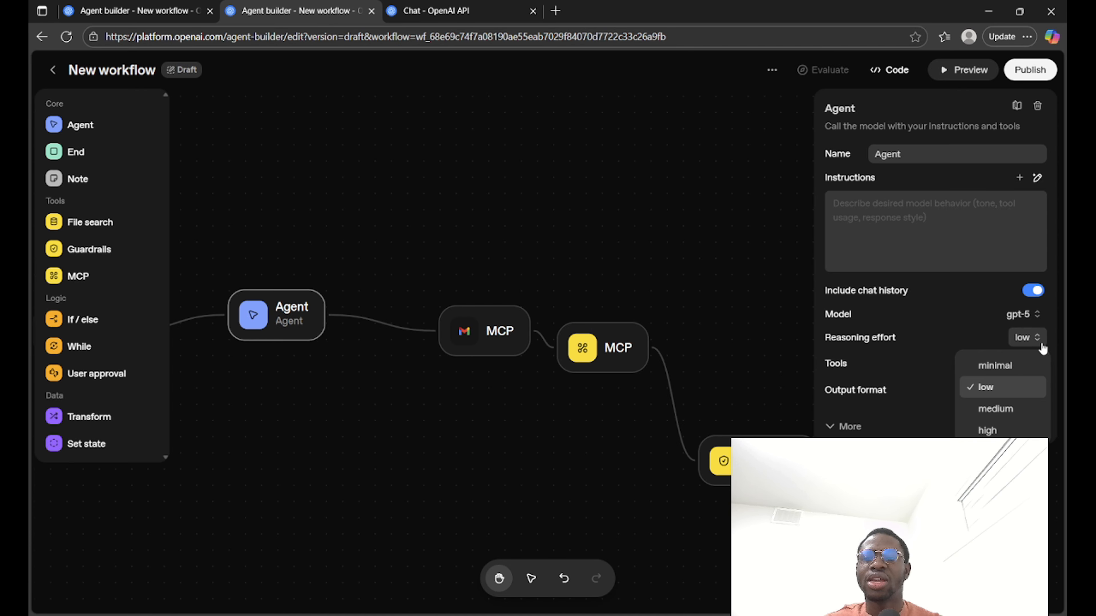
click(1037, 315)
click(1037, 315)
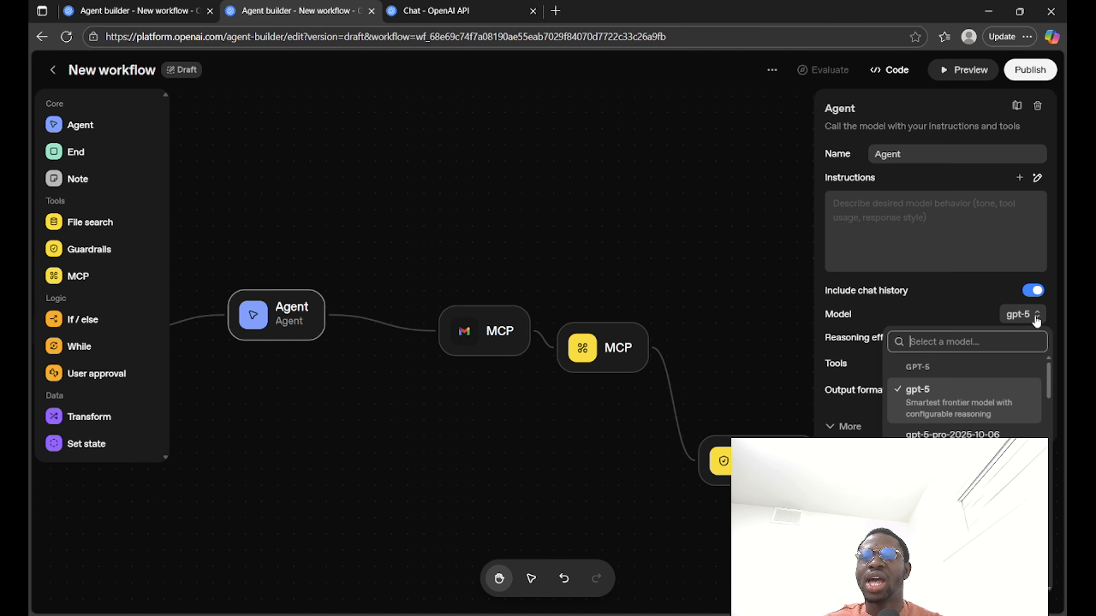
scroll(1018, 405, down, 10)
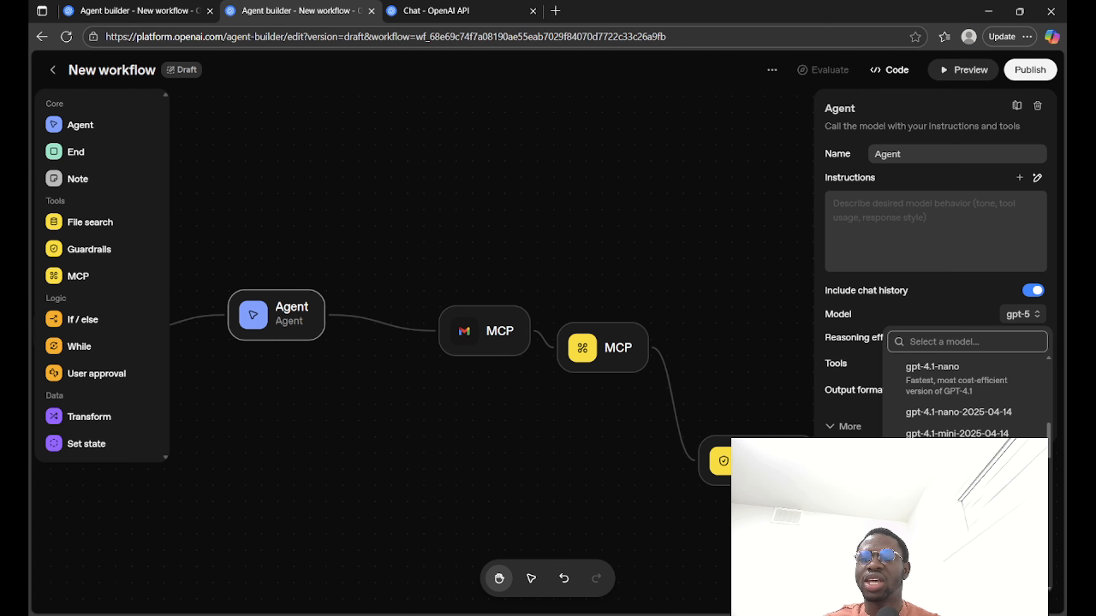
scroll(966, 397, down, 5)
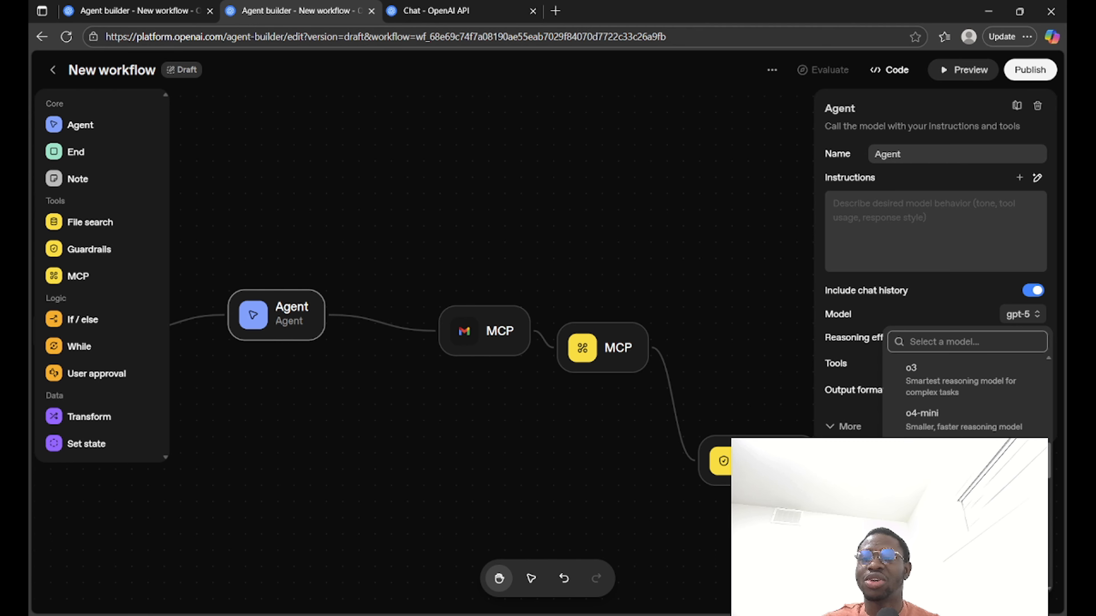
scroll(966, 398, up, 15)
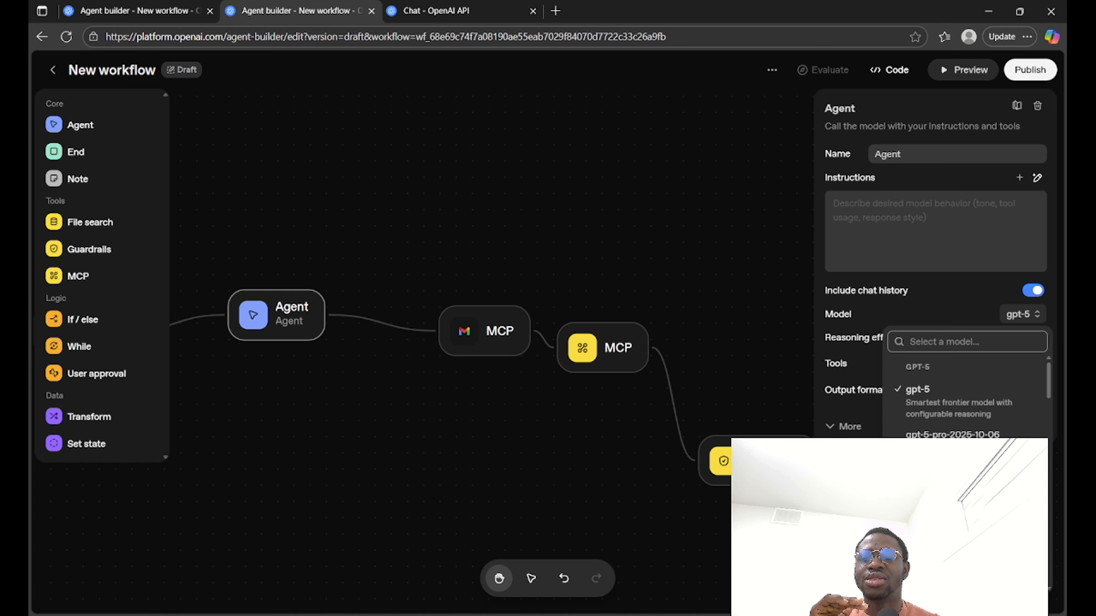
scroll(966, 398, down, 3)
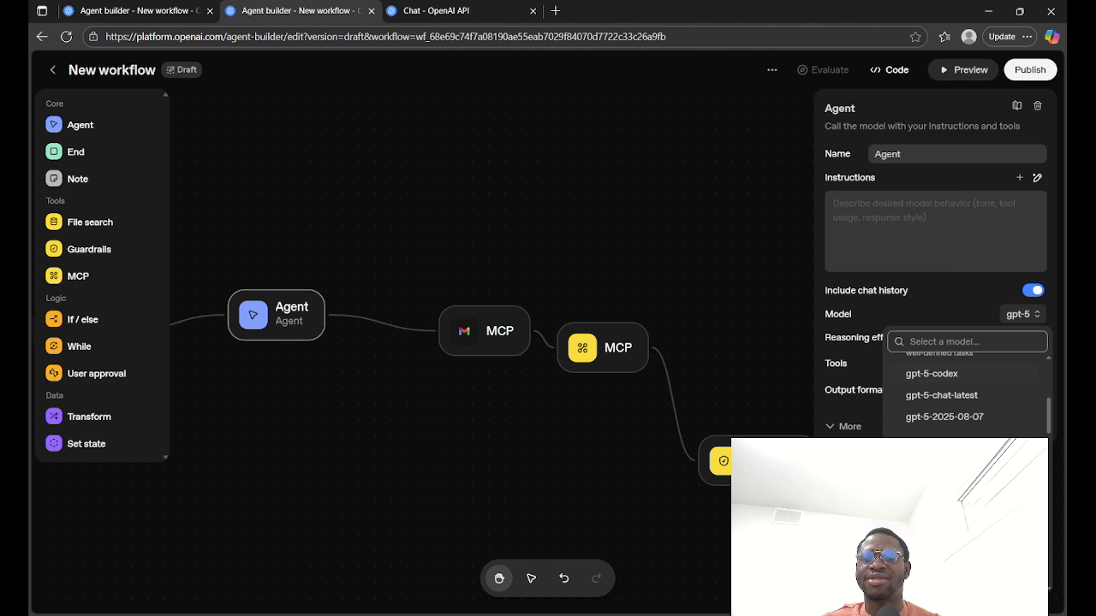
scroll(966, 397, down, 5)
scroll(966, 397, up, 2)
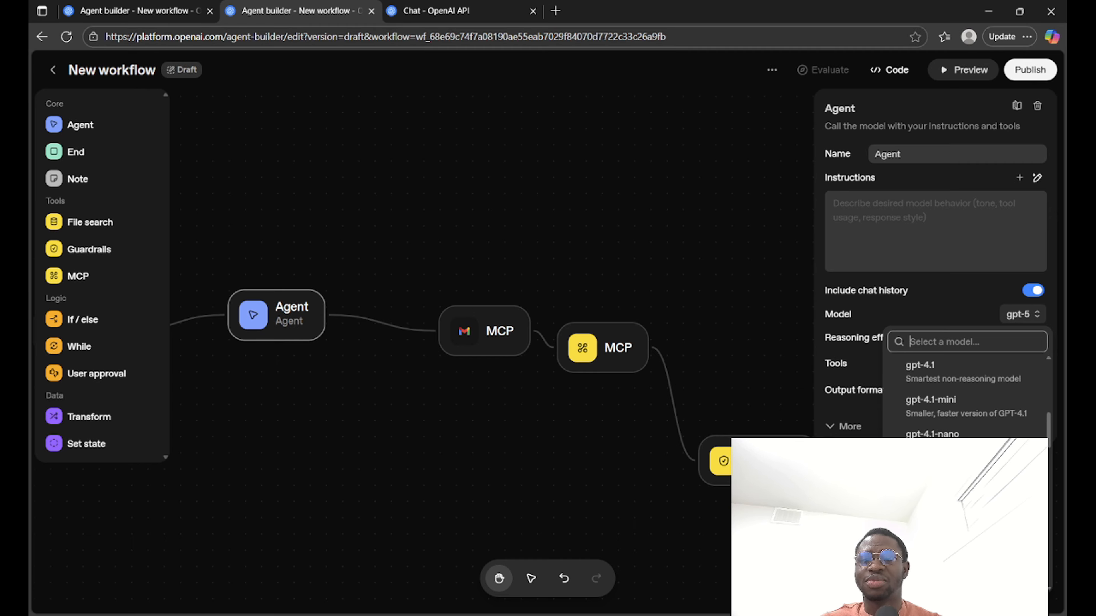
scroll(966, 398, up, 4)
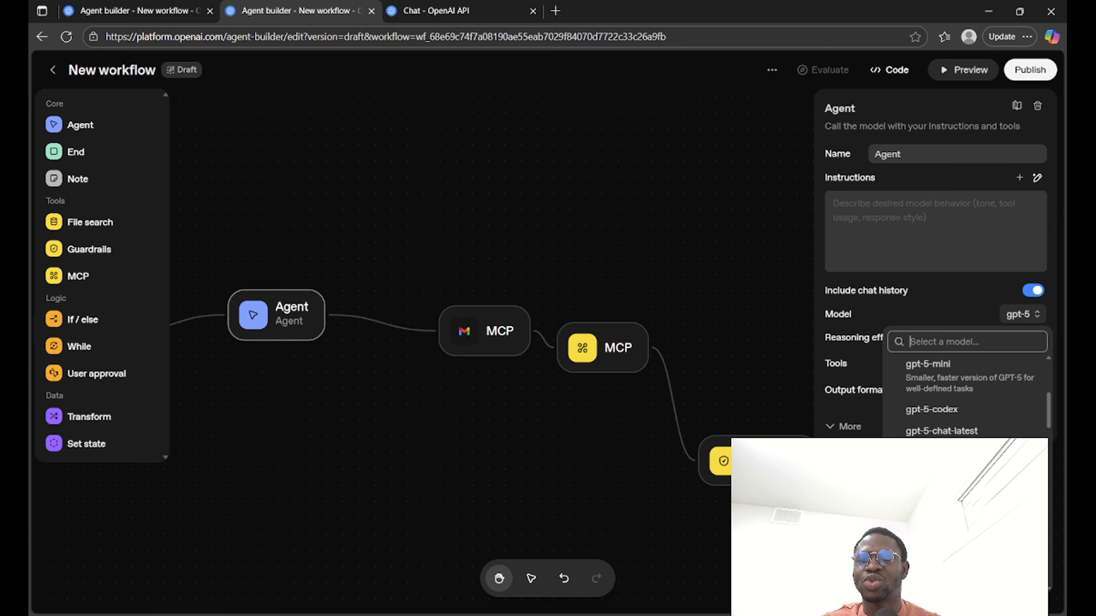
click(759, 370)
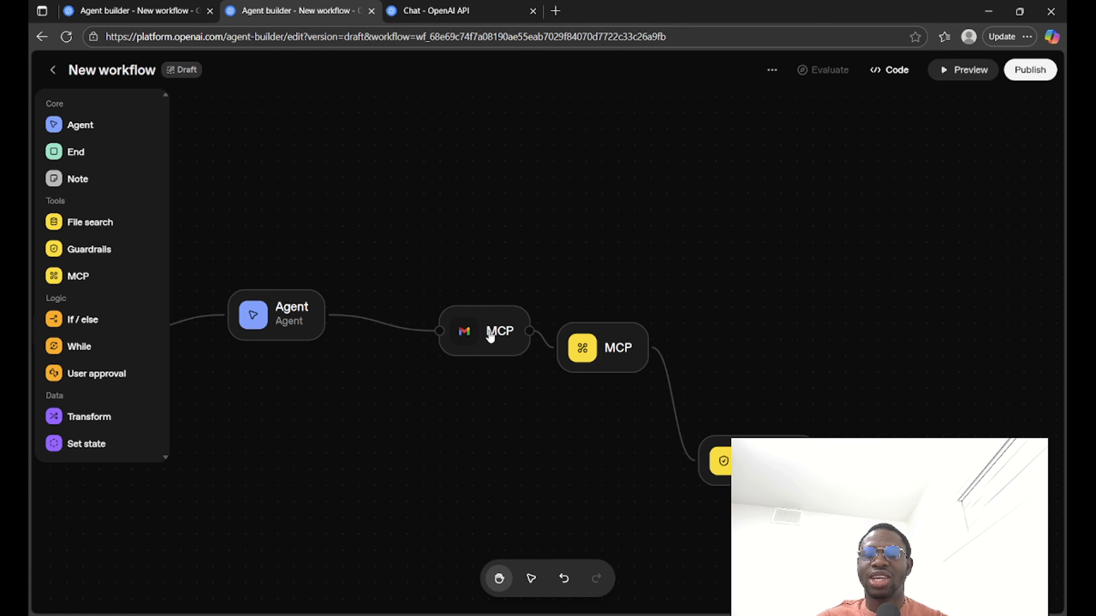
Step: Move the Gmail MCP node level with the second MCP node, and add a Transform node connected to the Guardrails output
drag(486, 339, 453, 354)
click(502, 247)
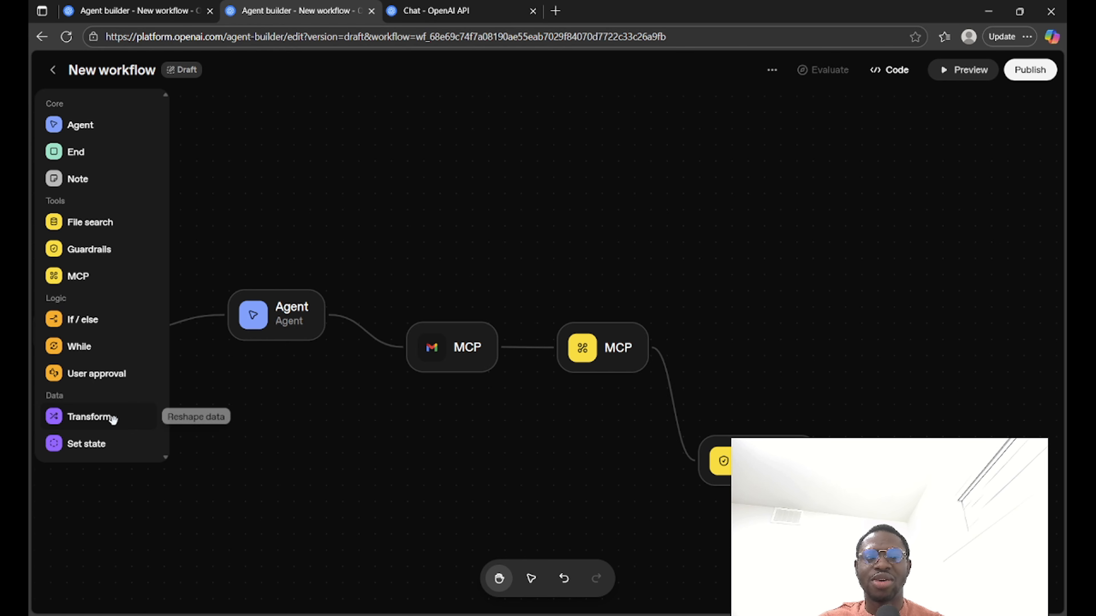
drag(113, 420, 877, 385)
drag(821, 461, 877, 411)
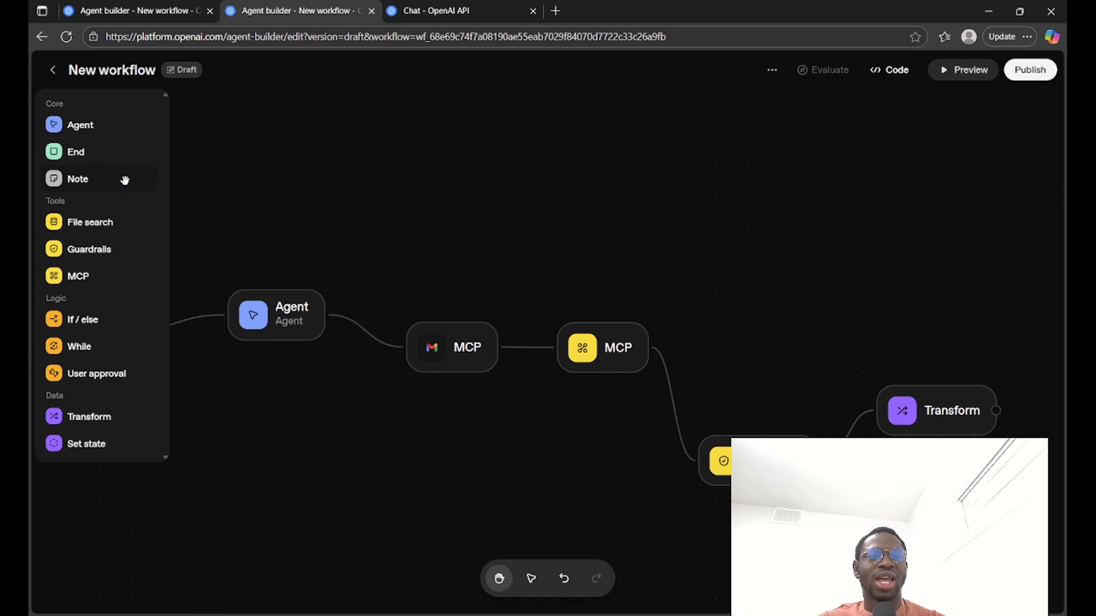
Step: Place a blank sticky note on the canvas above the Agent and Gmail MCP nodes and select it
drag(349, 215, 349, 215)
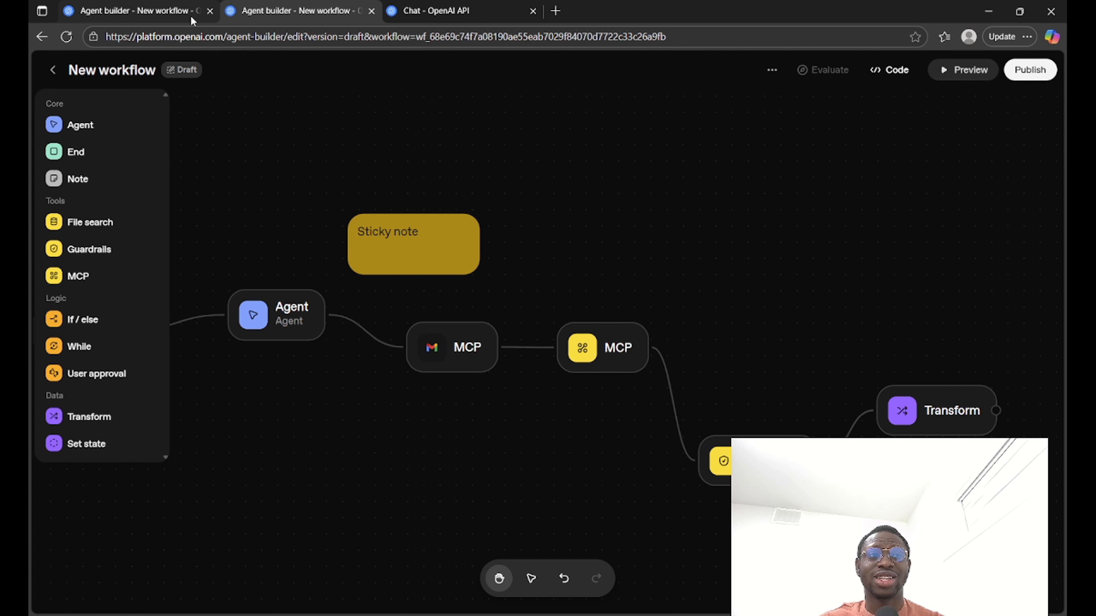
click(448, 265)
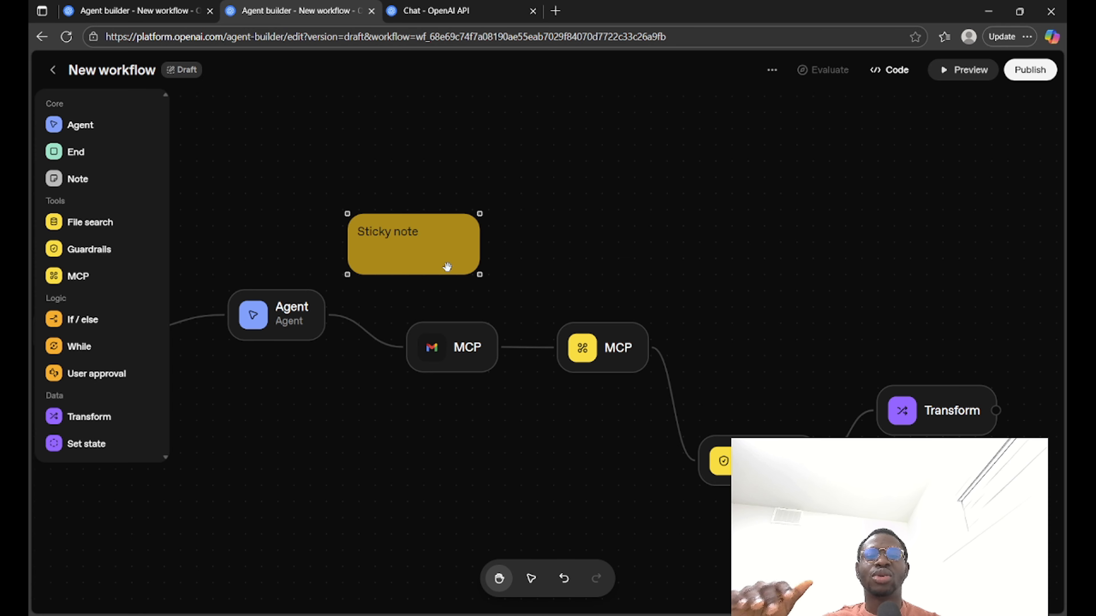
Step: Switch to the company research template workflow and select its large description note above the nodes
click(158, 5)
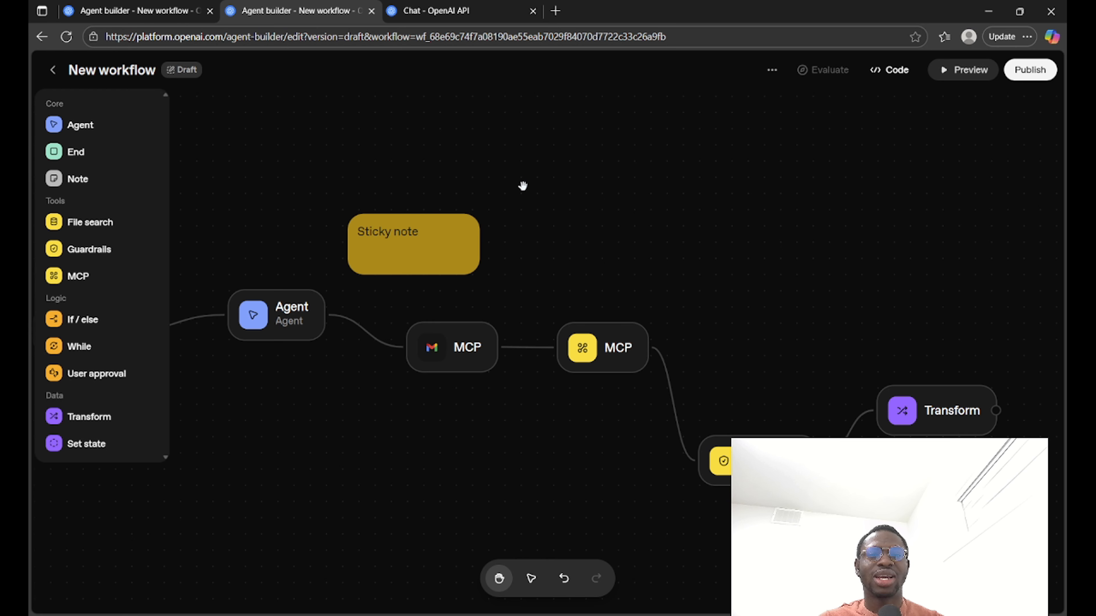
click(154, 6)
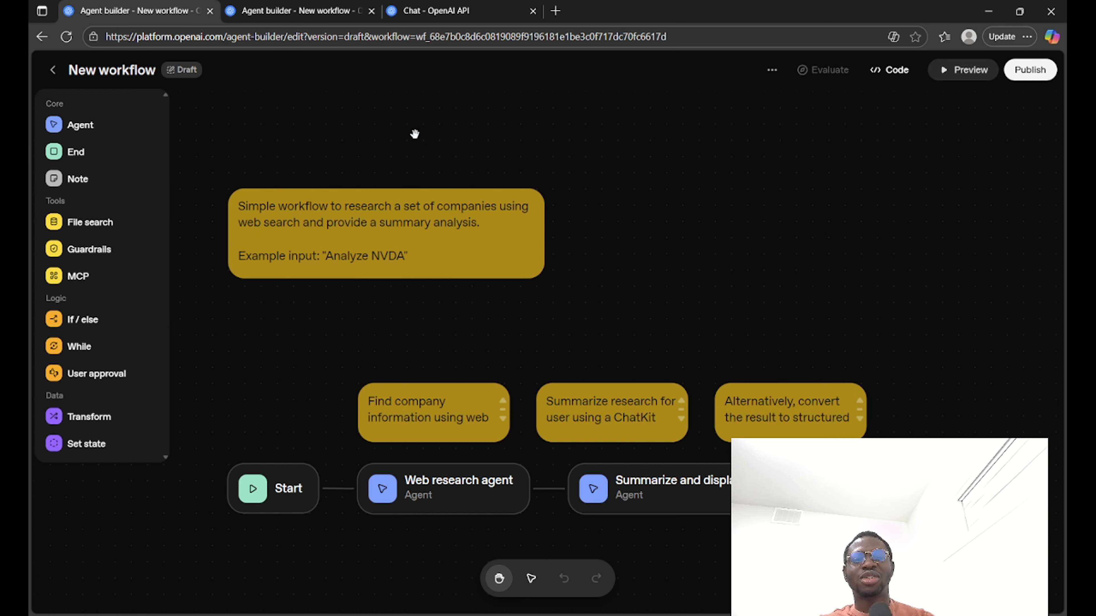
click(483, 252)
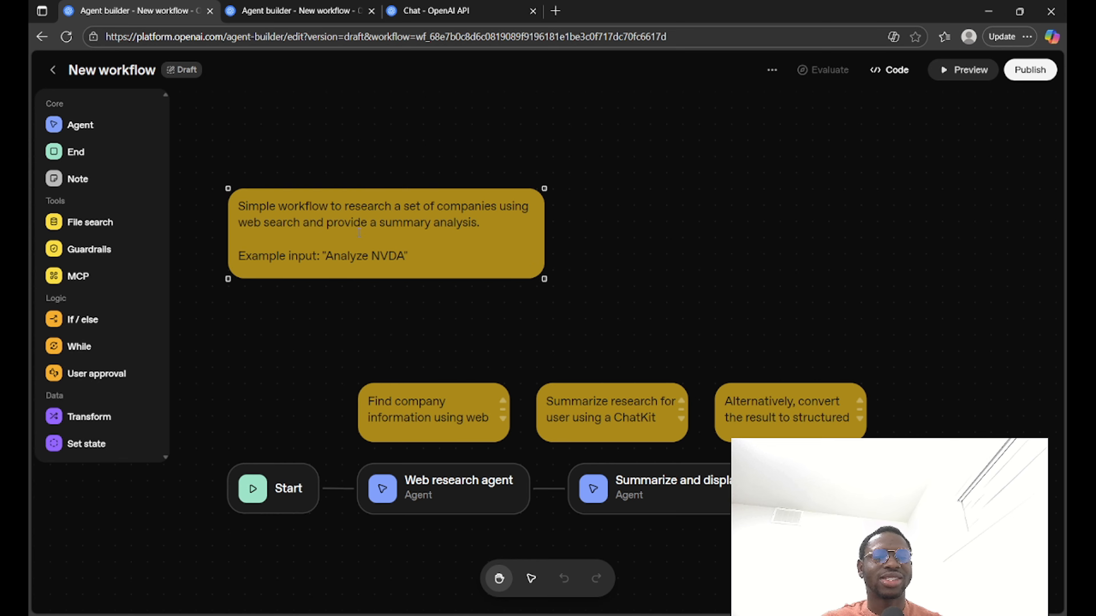